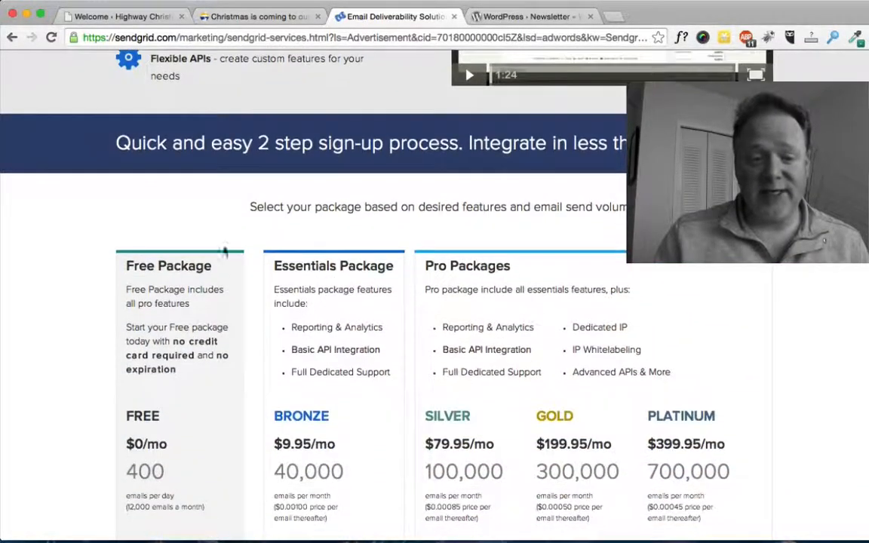
scroll(175, 279, down, 4)
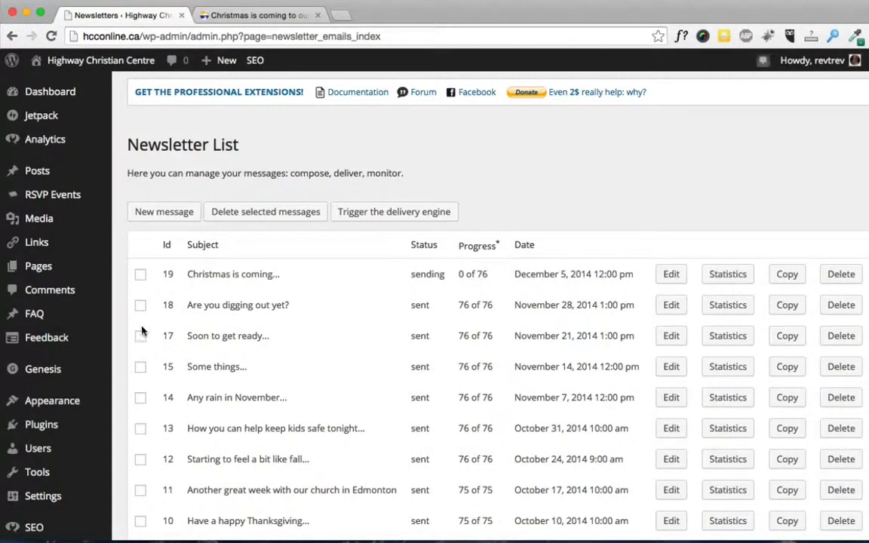
Open the SMTP settings in the Newsletter plugin's main configuration.
scroll(117, 334, down, 2)
scroll(117, 334, down, 2)
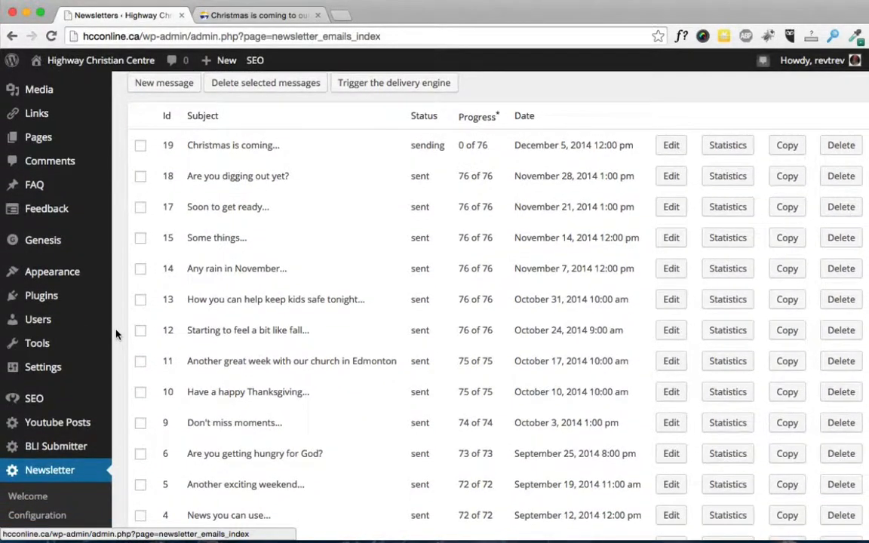
scroll(117, 334, down, 4)
click(37, 390)
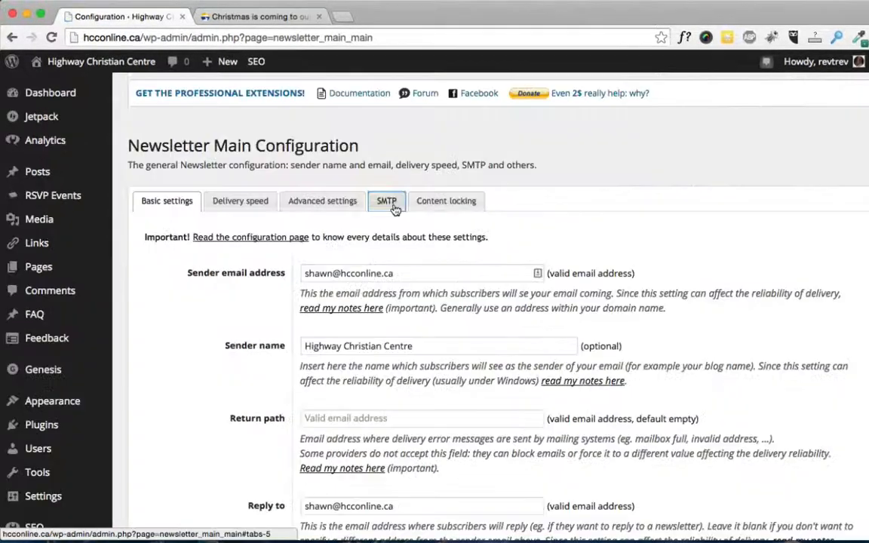
click(394, 209)
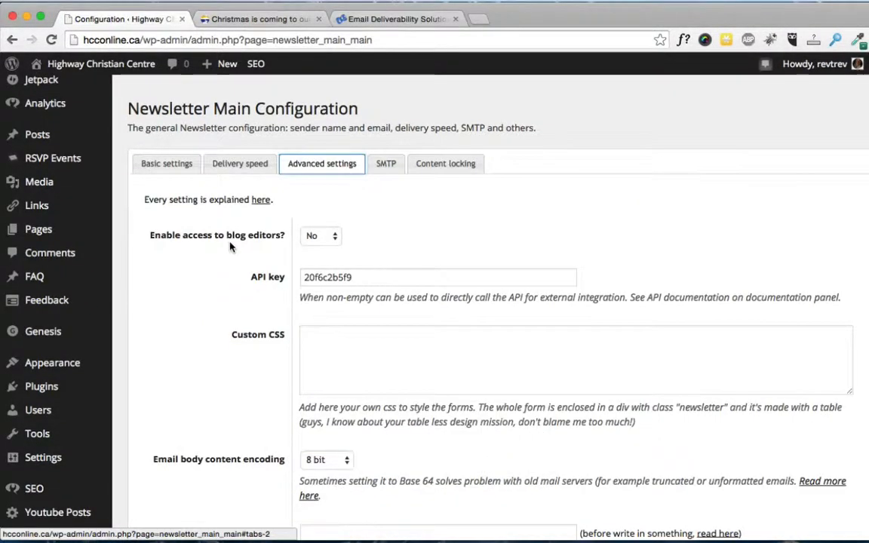
Check the available email body content encoding options in the Newsletter advanced settings without changing the selection.
scroll(229, 247, down, 5)
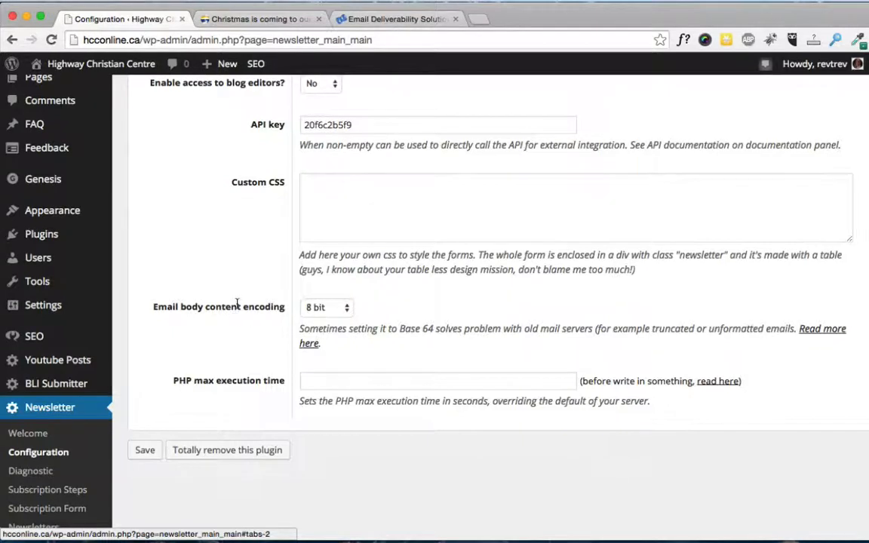
click(343, 308)
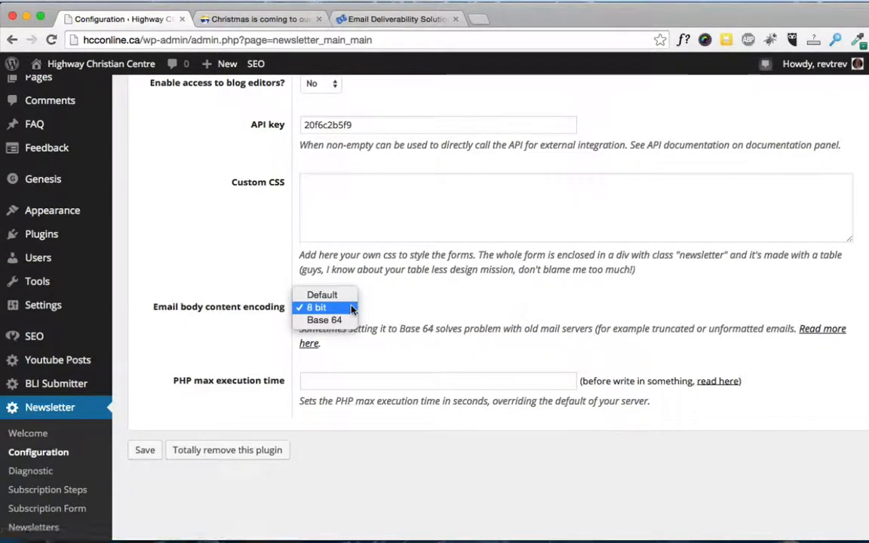
click(421, 306)
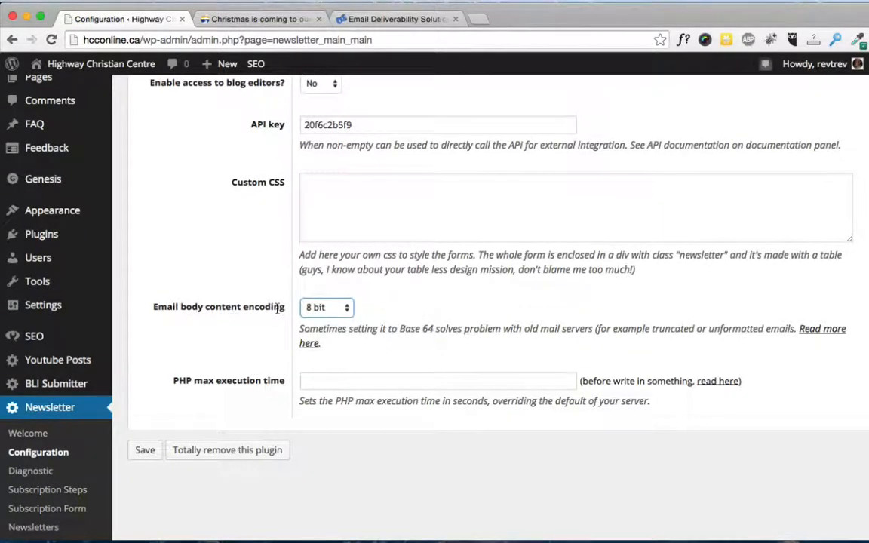
scroll(272, 311, up, 5)
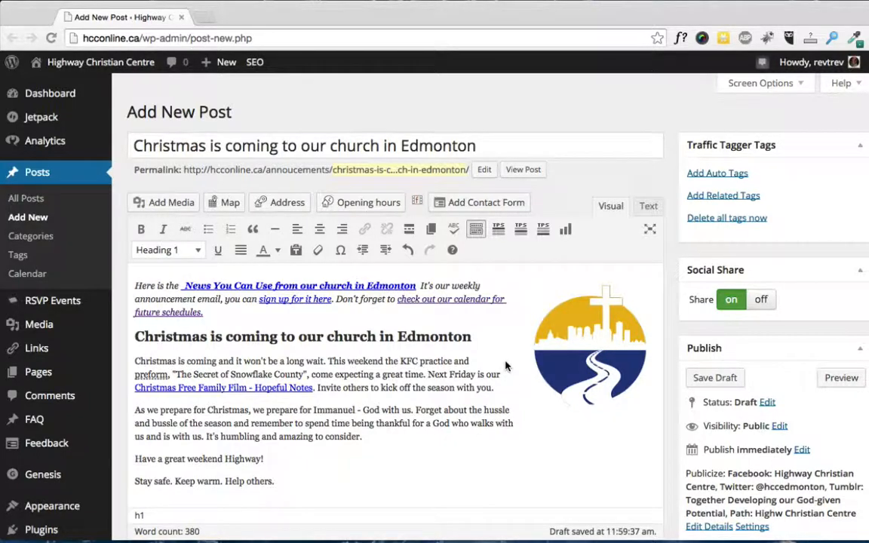
Review the Christmas announcement draft's content, category and featured image, and publish the post.
scroll(506, 365, down, 3)
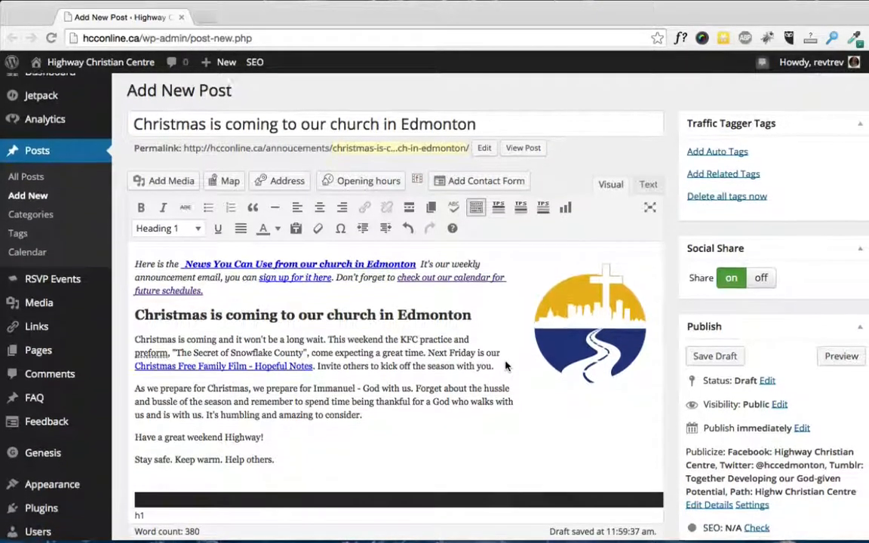
scroll(506, 365, up, 1)
scroll(507, 365, right, 1)
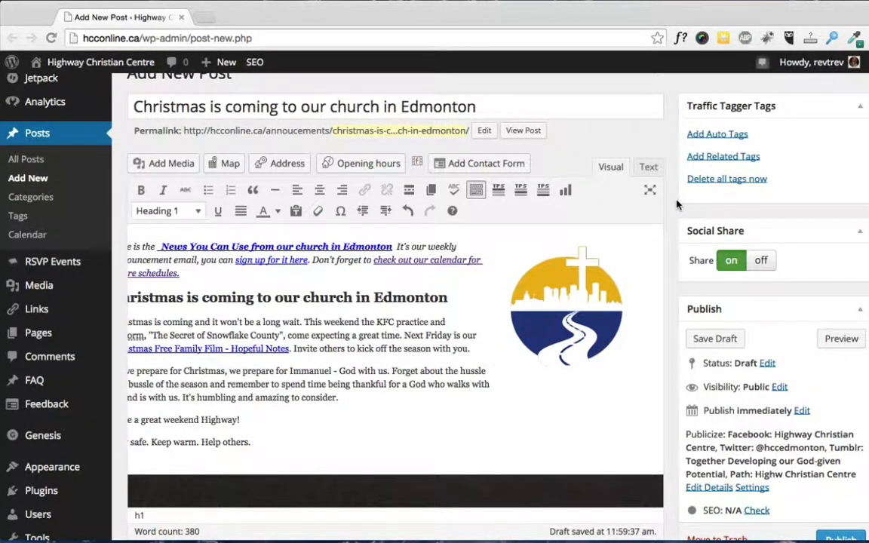
scroll(677, 205, down, 3)
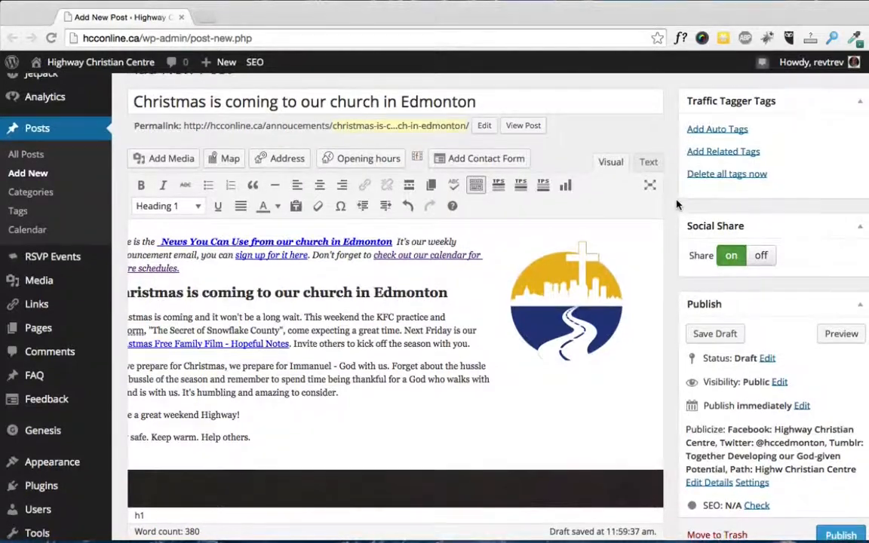
scroll(676, 204, down, 10)
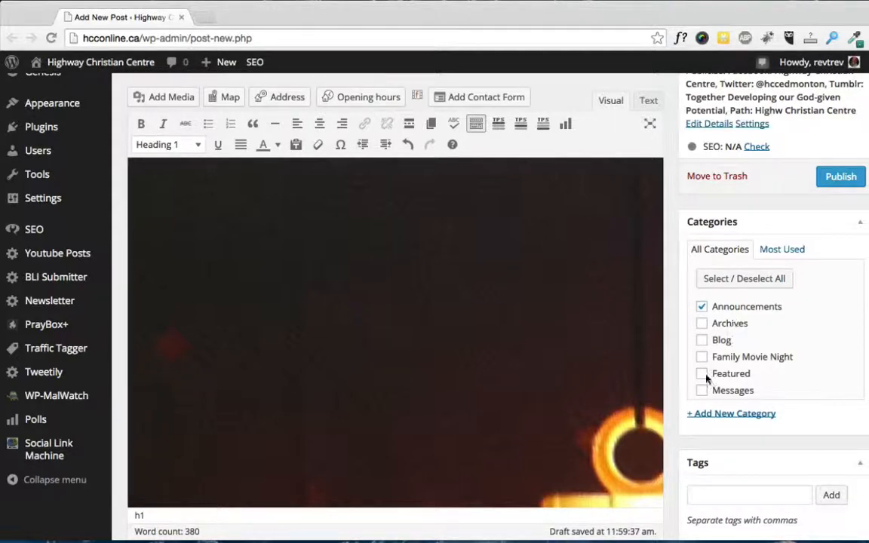
scroll(689, 446, down, 5)
scroll(685, 448, down, 3)
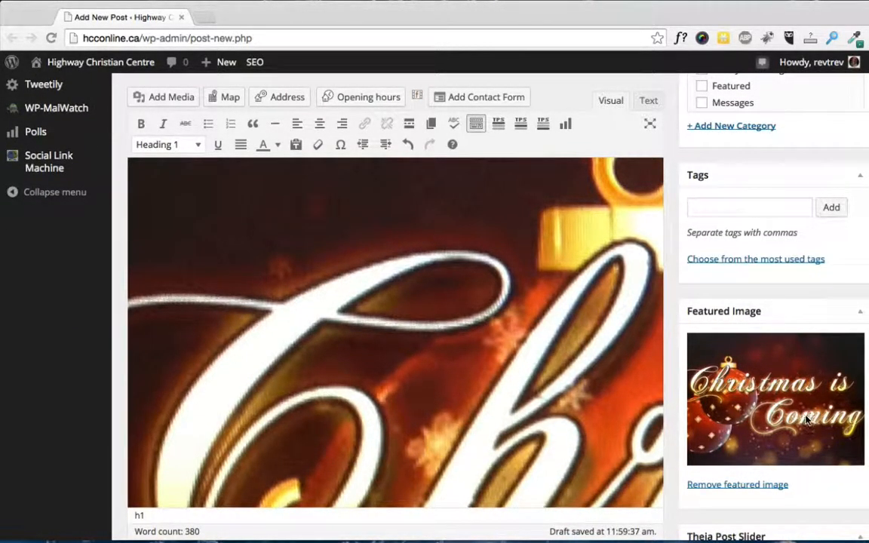
scroll(600, 272, up, 10)
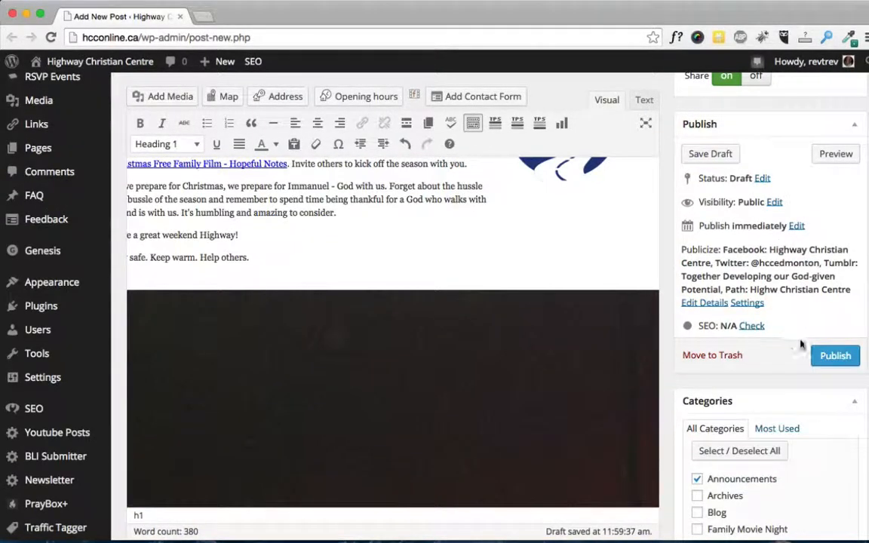
click(843, 360)
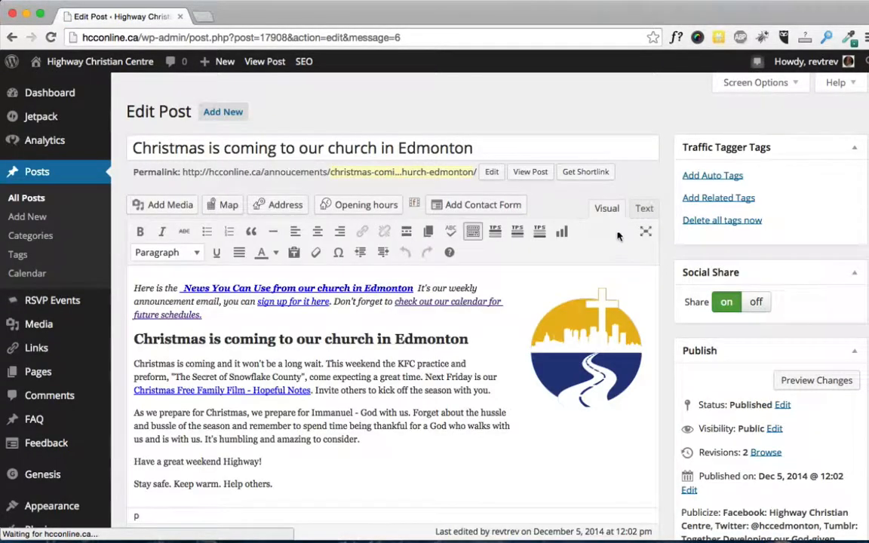
Open the published Christmas post in a separate browser tab and select its web address.
super+click(530, 172)
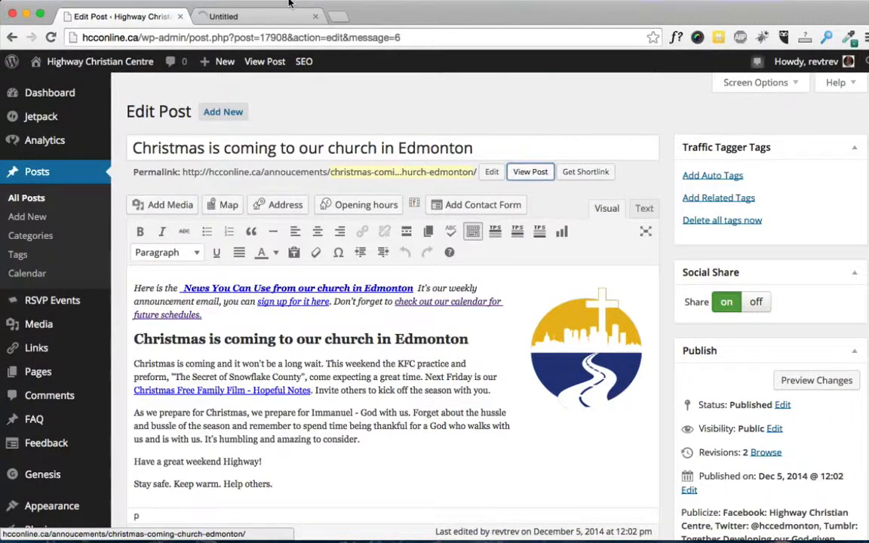
click(253, 16)
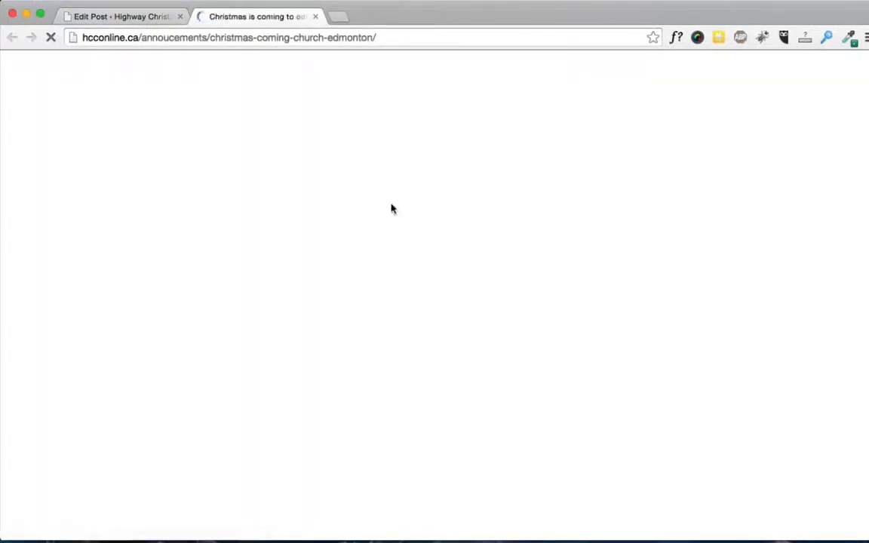
click(398, 39)
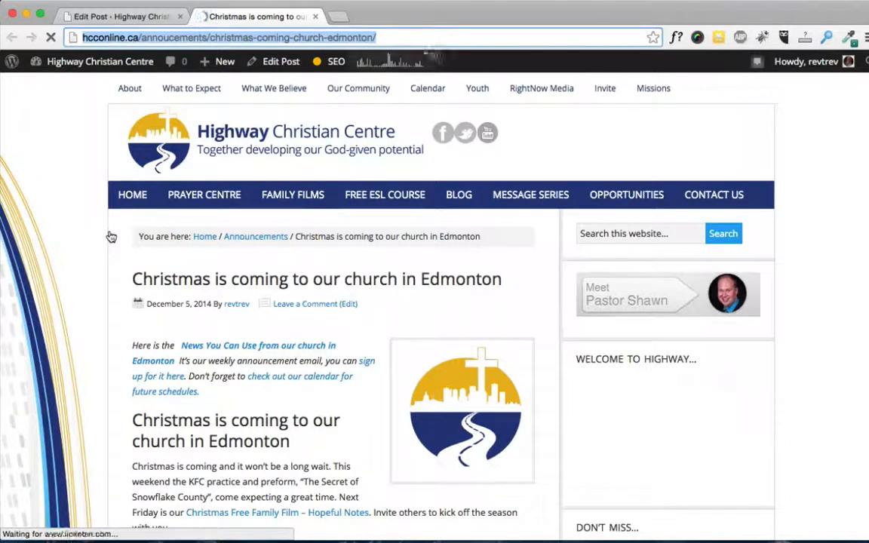
Examine the live post from its introduction and Christmas image through the upcoming event listings, and return to its beginning.
scroll(111, 237, down, 3)
scroll(111, 237, down, 5)
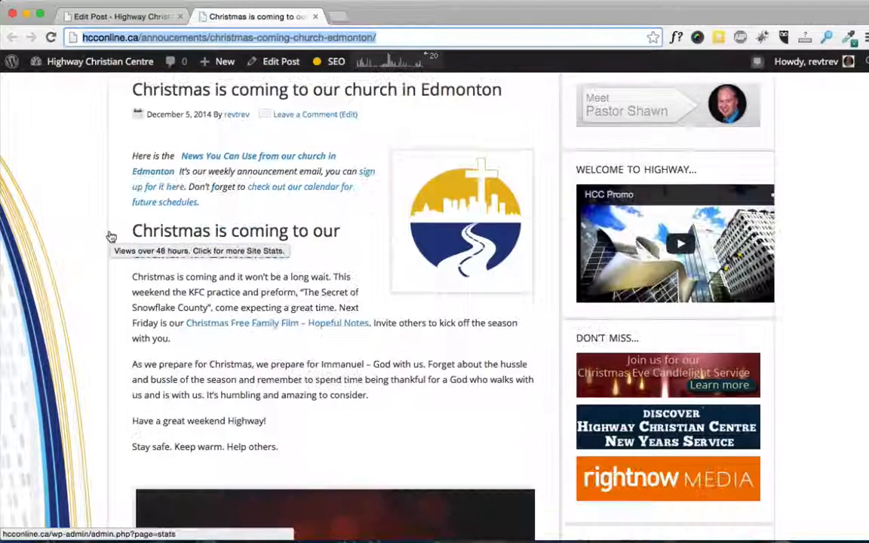
scroll(111, 236, down, 3)
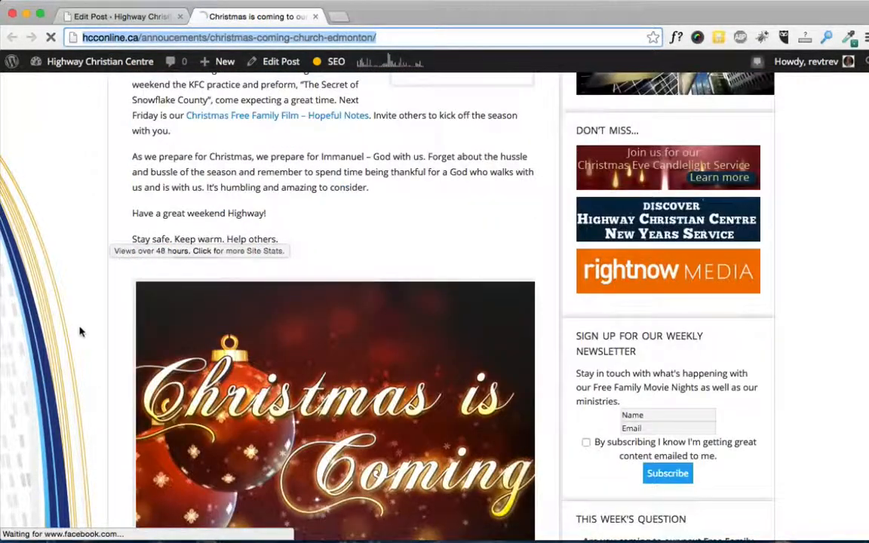
scroll(82, 332, down, 3)
scroll(82, 332, down, 12)
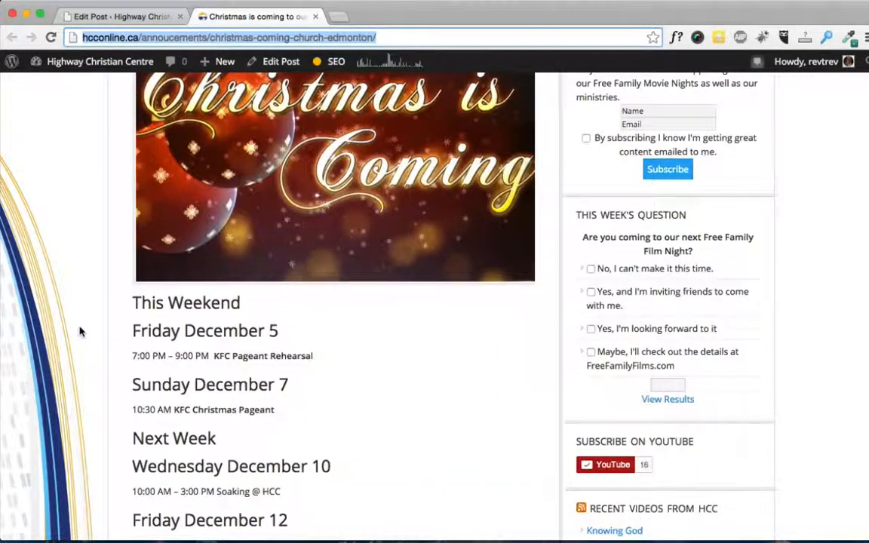
scroll(82, 332, down, 4)
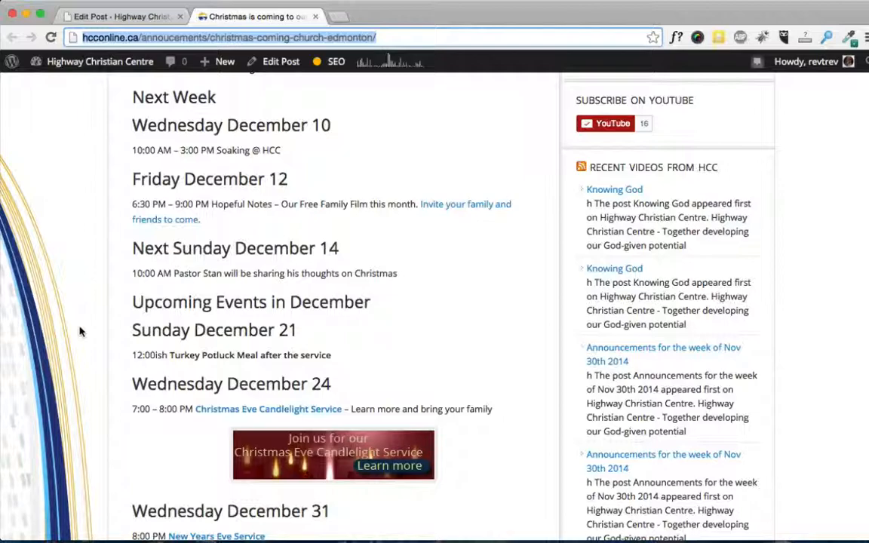
scroll(80, 332, up, 5)
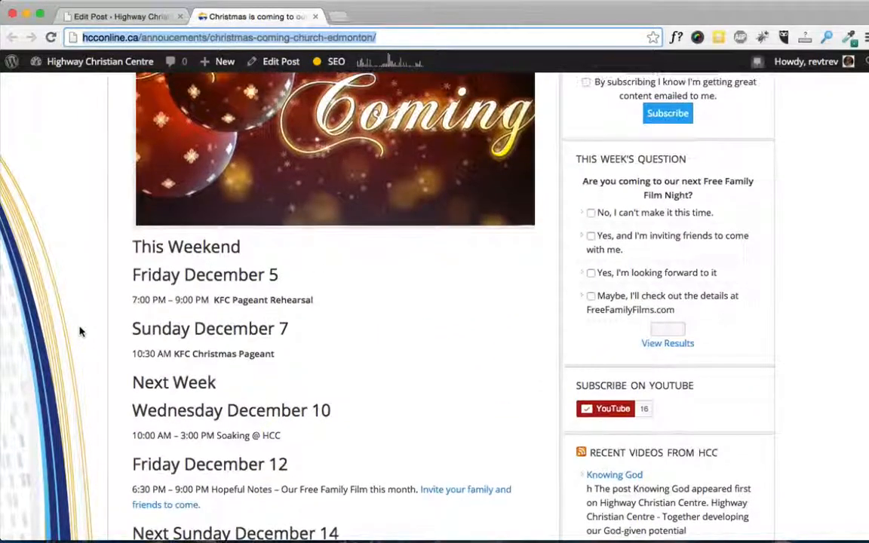
scroll(80, 332, down, 10)
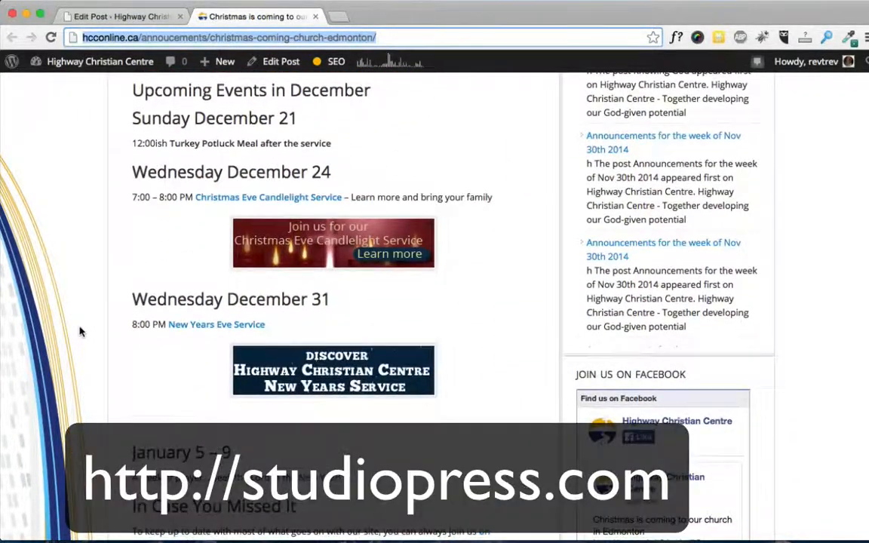
scroll(80, 332, up, 14)
scroll(80, 332, up, 10)
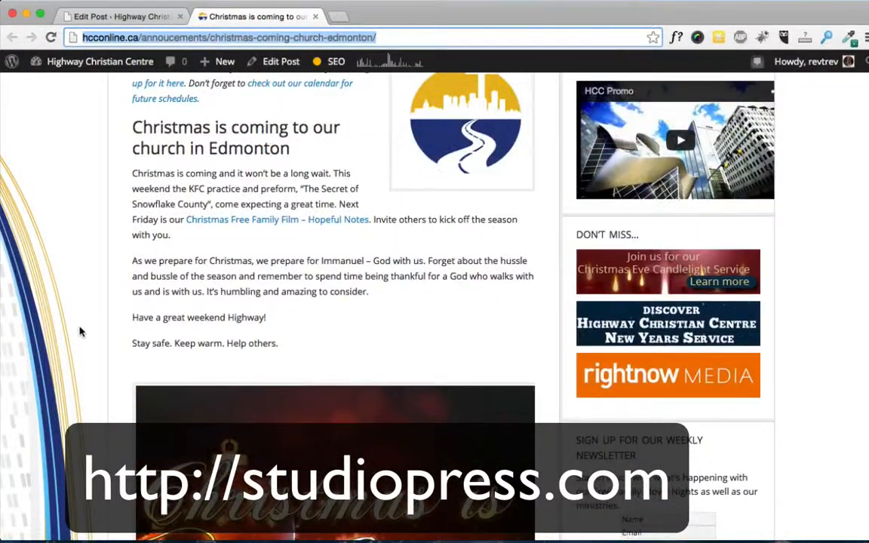
scroll(80, 332, up, 1)
scroll(80, 332, up, 4)
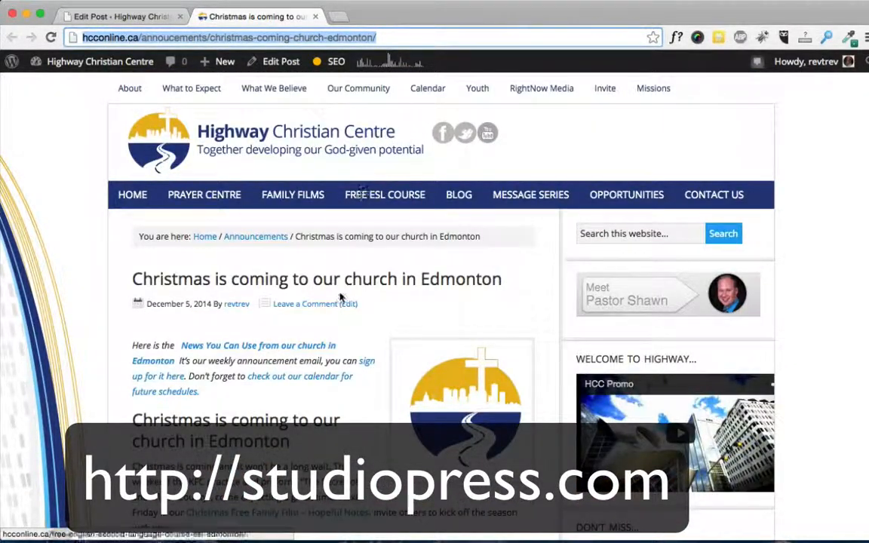
Go back to the WordPress admin and create a new message in the Newsletter plugin with the default theme.
click(154, 15)
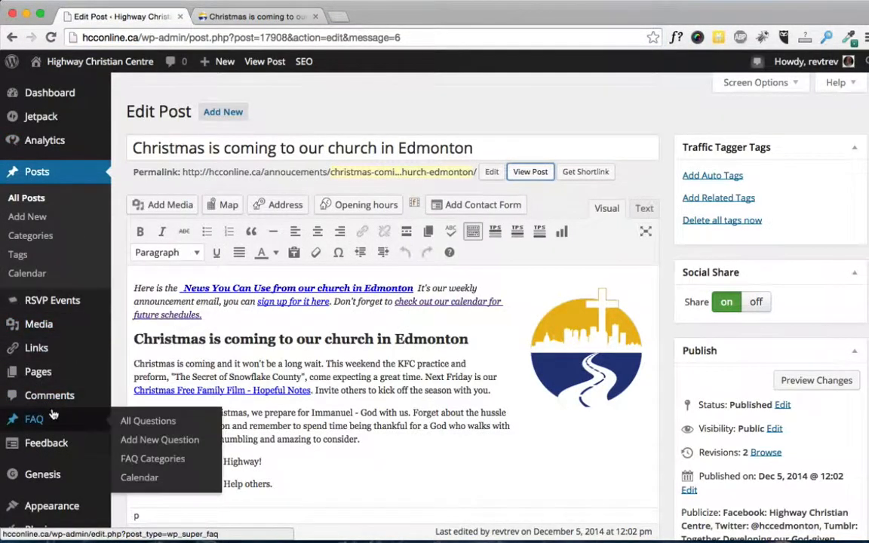
scroll(52, 413, down, 4)
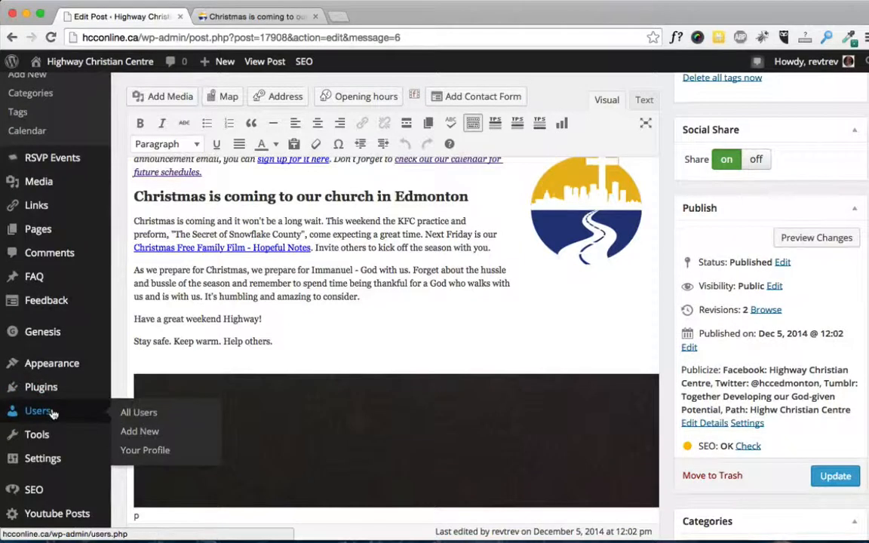
scroll(53, 411, down, 4)
mouse_move(52, 428)
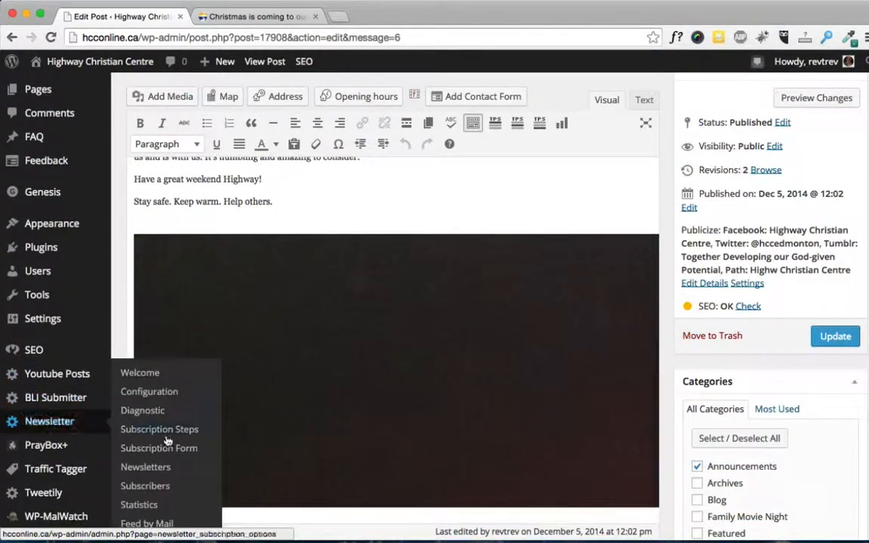
click(156, 470)
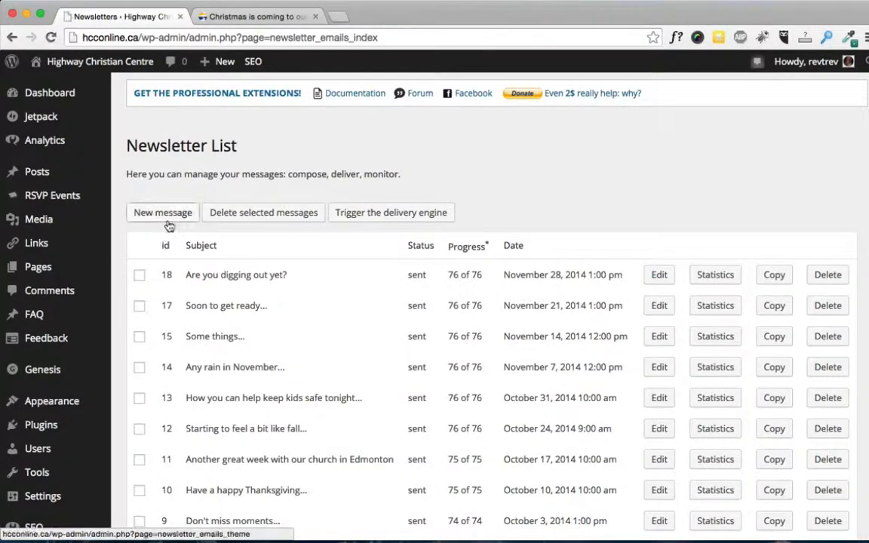
click(169, 224)
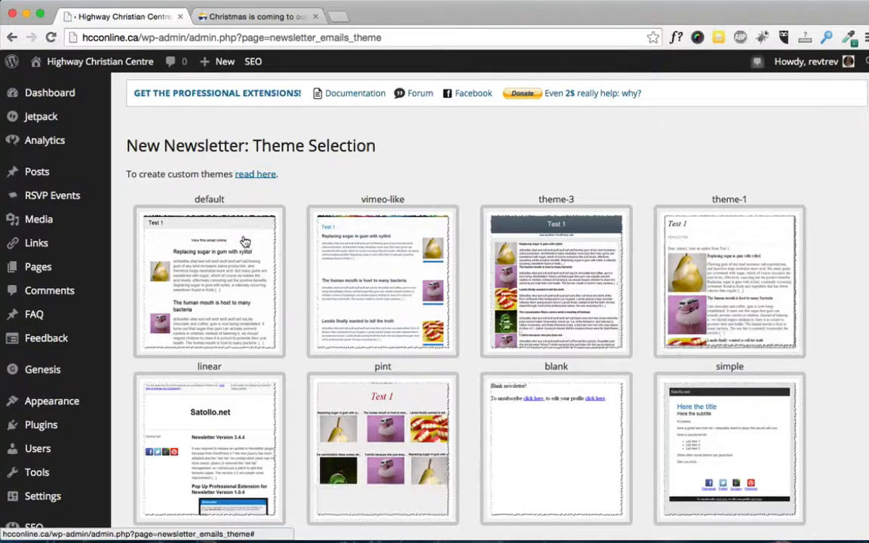
click(245, 224)
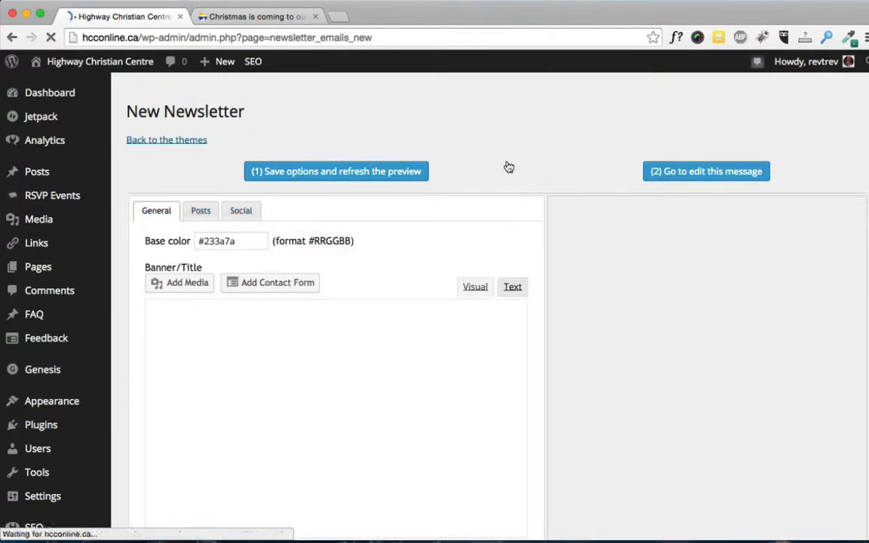
Review the new newsletter's banner, post selection and social icon options alongside its preview.
scroll(514, 160, down, 2)
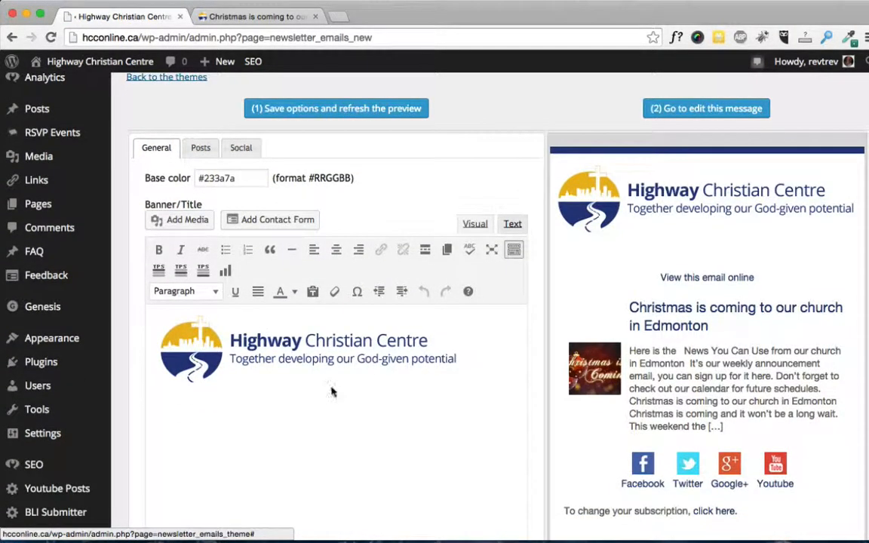
click(200, 148)
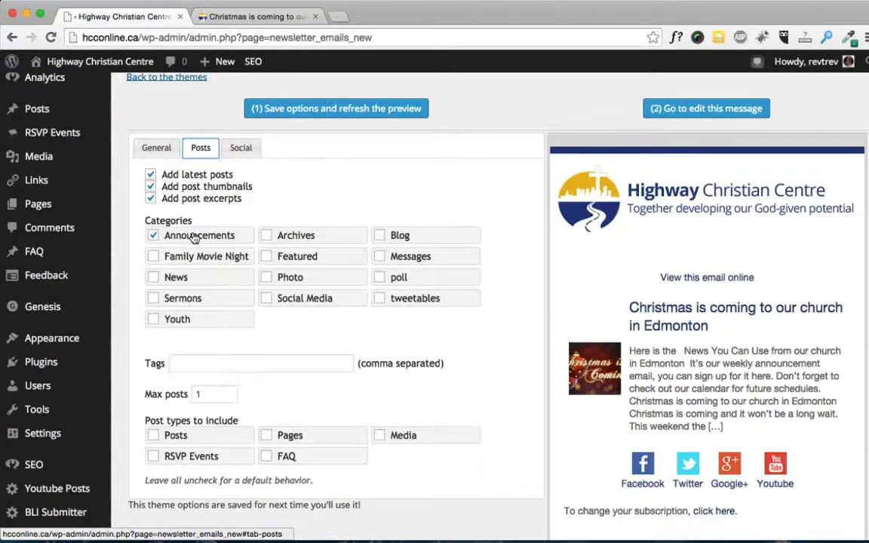
click(247, 151)
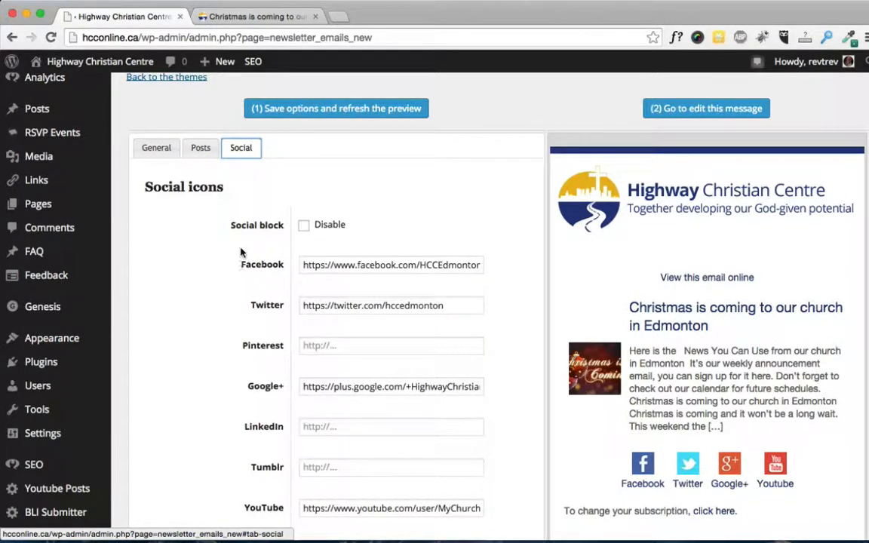
Check the newsletter preview and social icon options, and proceed to editing the message.
scroll(239, 249, down, 1)
scroll(240, 249, down, 3)
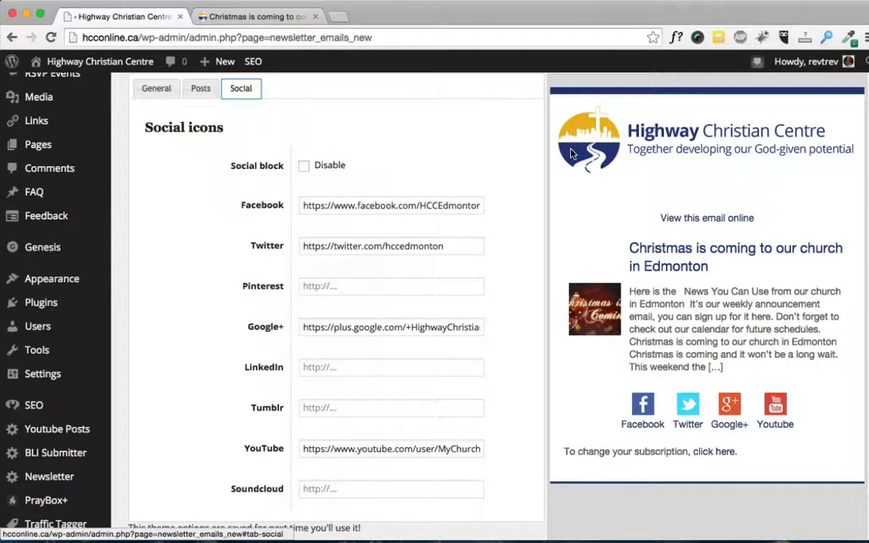
scroll(523, 160, up, 5)
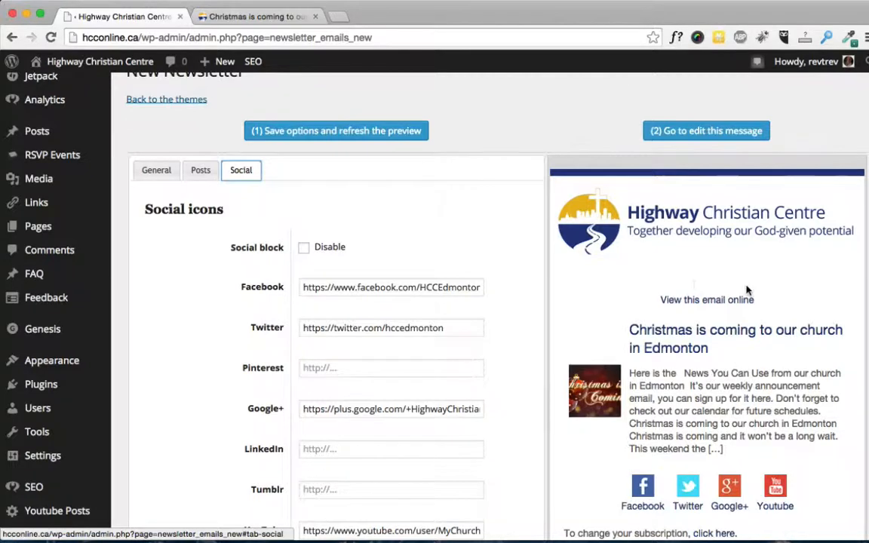
scroll(717, 294, down, 4)
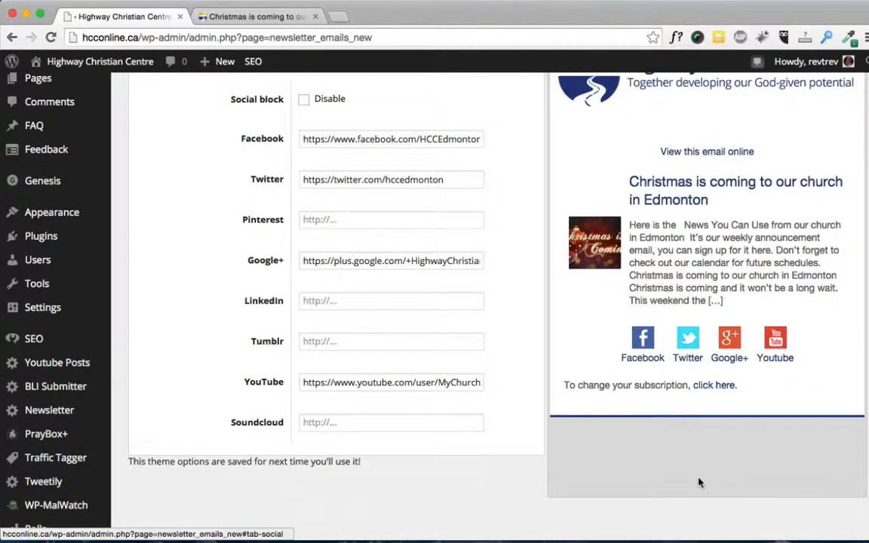
scroll(702, 468, up, 5)
click(712, 180)
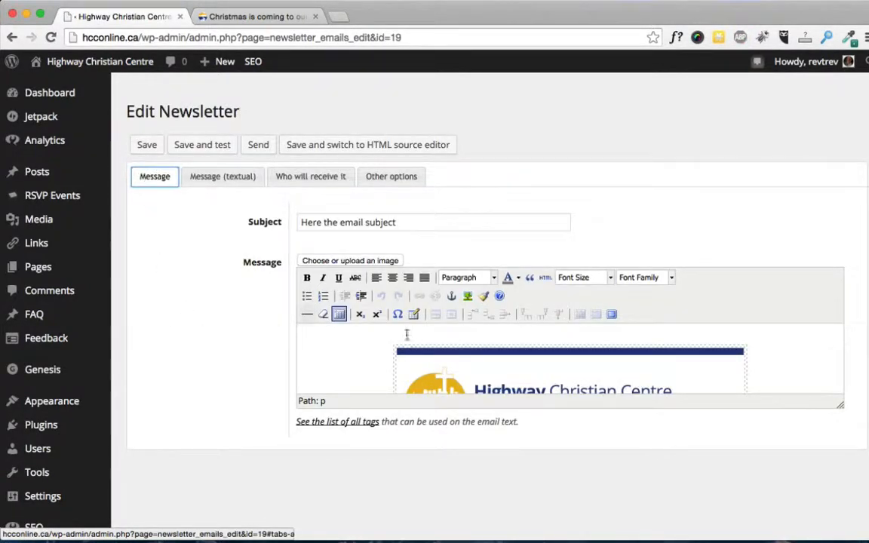
Replace the URL of the "View this email online" link in the message with the copied address of the published Christmas post.
scroll(441, 341, down, 3)
scroll(442, 344, down, 1)
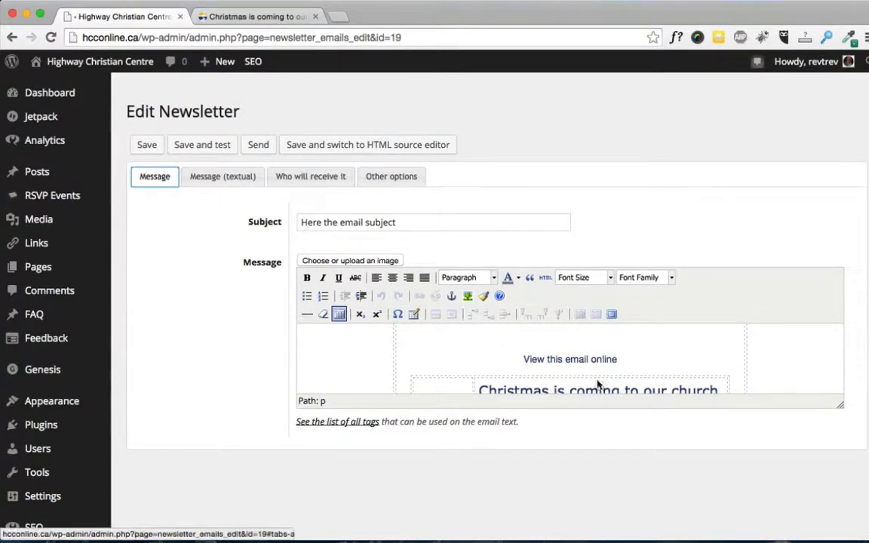
drag(617, 359, 522, 359)
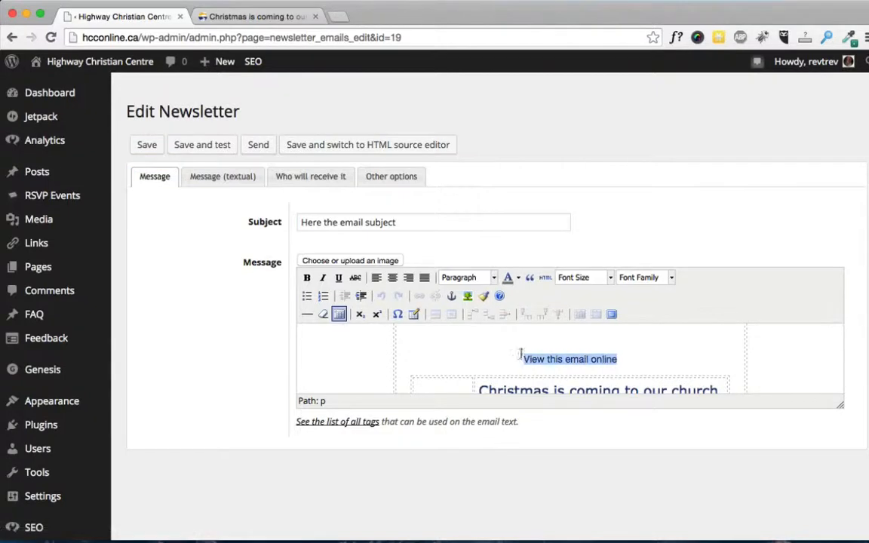
click(419, 296)
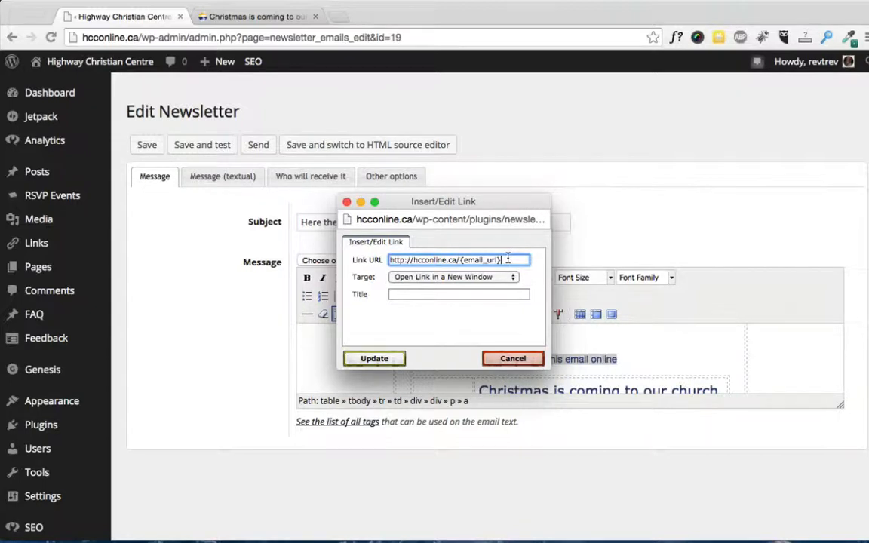
drag(508, 259, 407, 253)
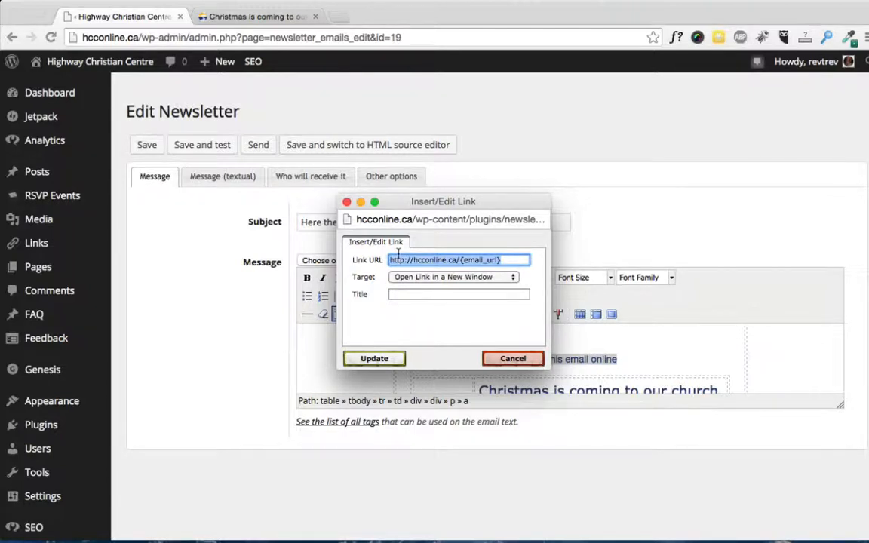
key(super+v)
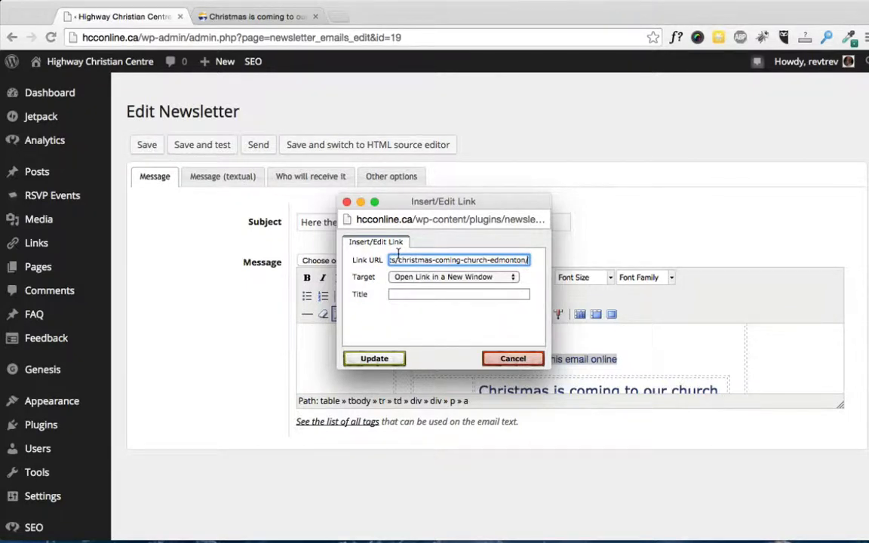
click(375, 359)
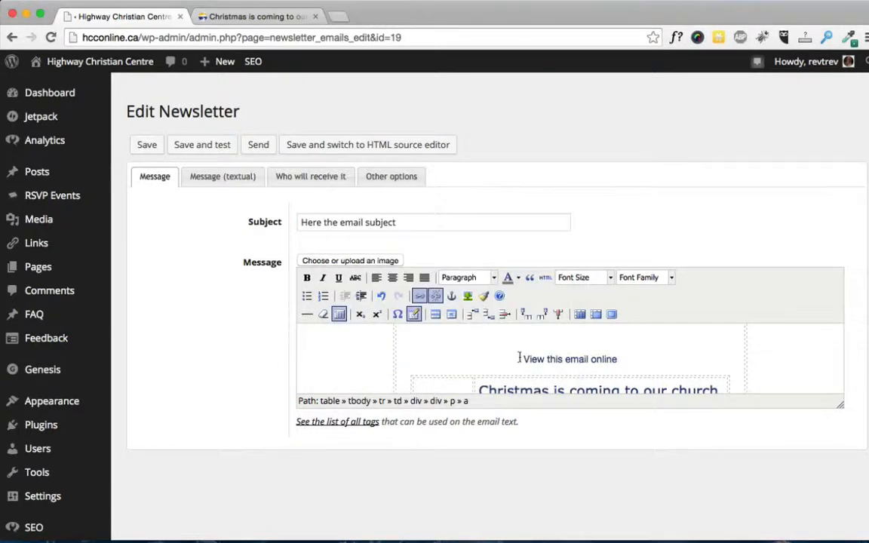
Set the newsletter's subject to "Christmas is coming...".
double_click(414, 223)
drag(415, 223, 290, 219)
text(Christmas is co)
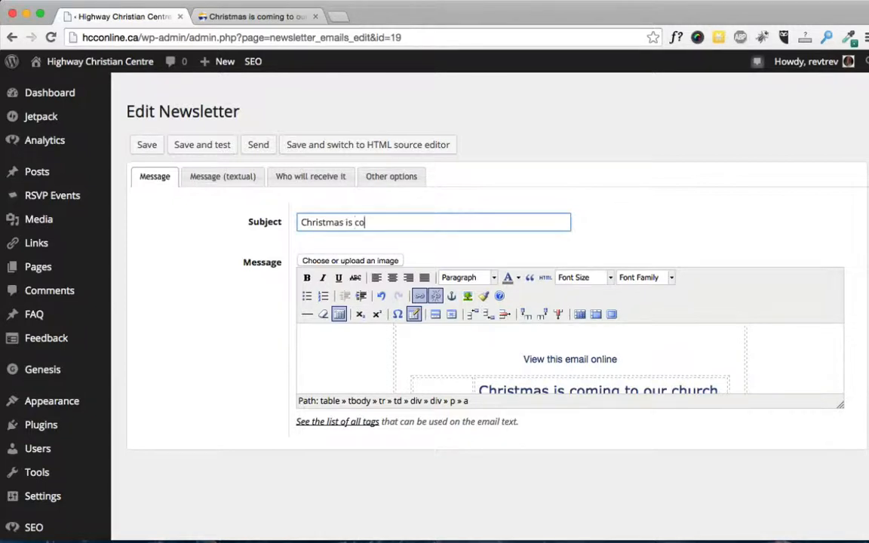
text(ming...)
Check the rest of the message, send the newsletter as a real delivery and return to the newsletter list.
scroll(368, 364, down, 3)
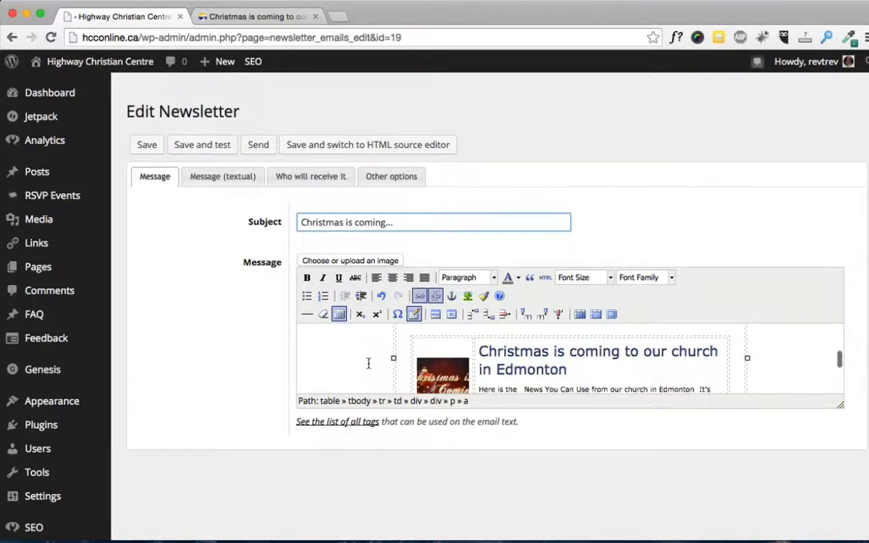
click(262, 148)
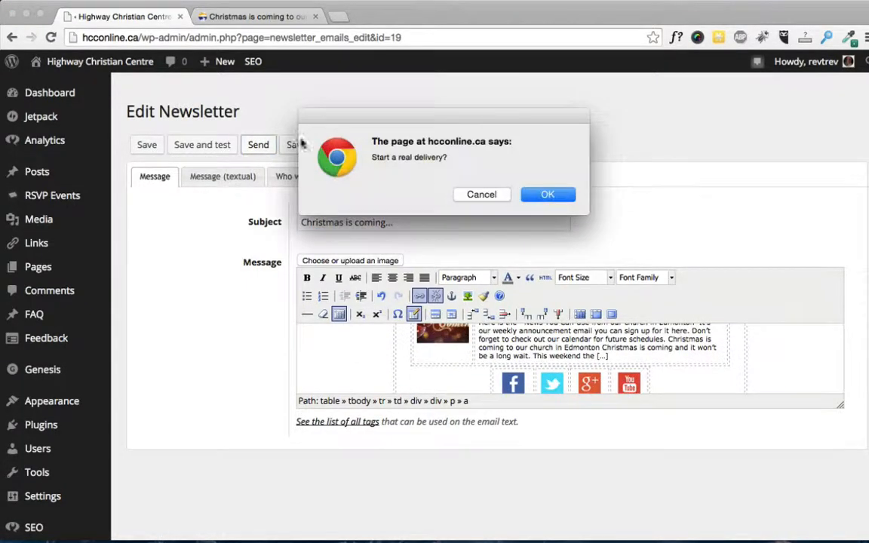
click(546, 194)
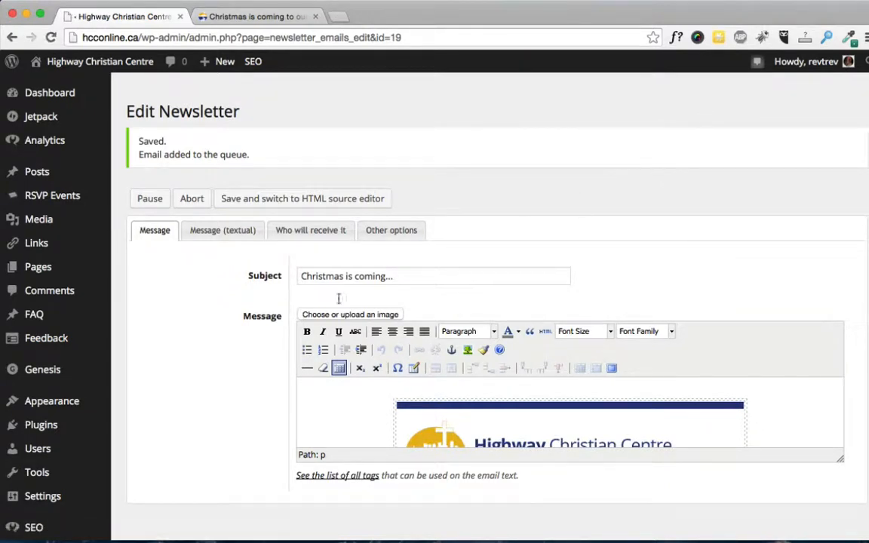
scroll(208, 336, down, 3)
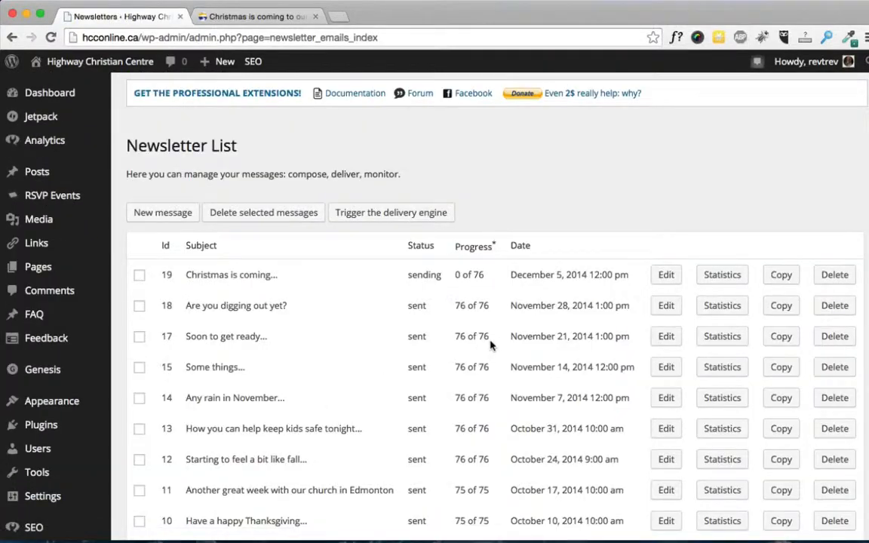